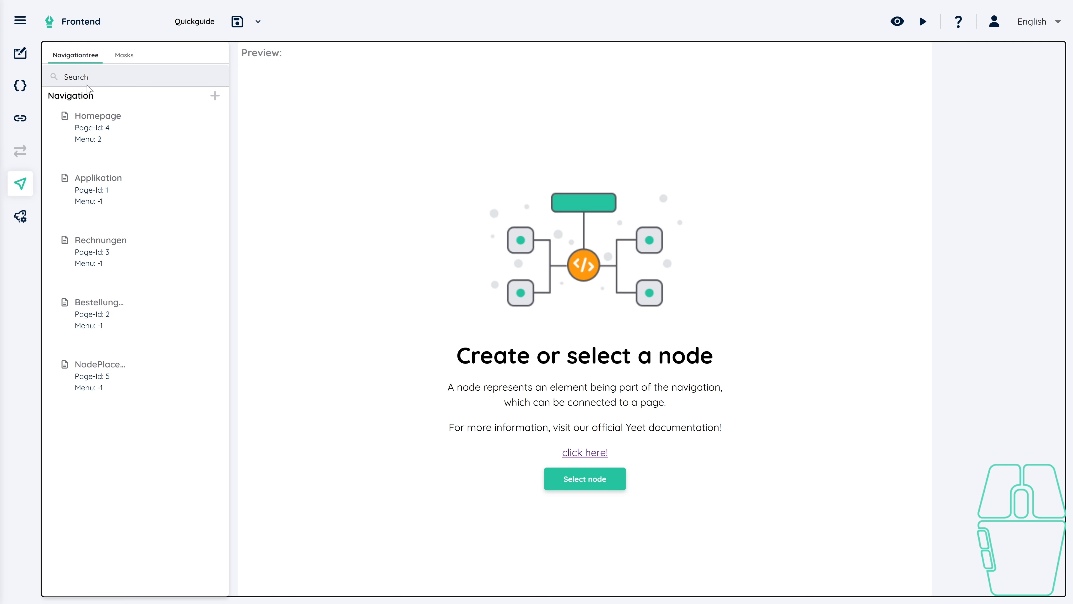
Step: Set the Homepage node as the default page and try its Full Path option on and off
left_click(117, 131)
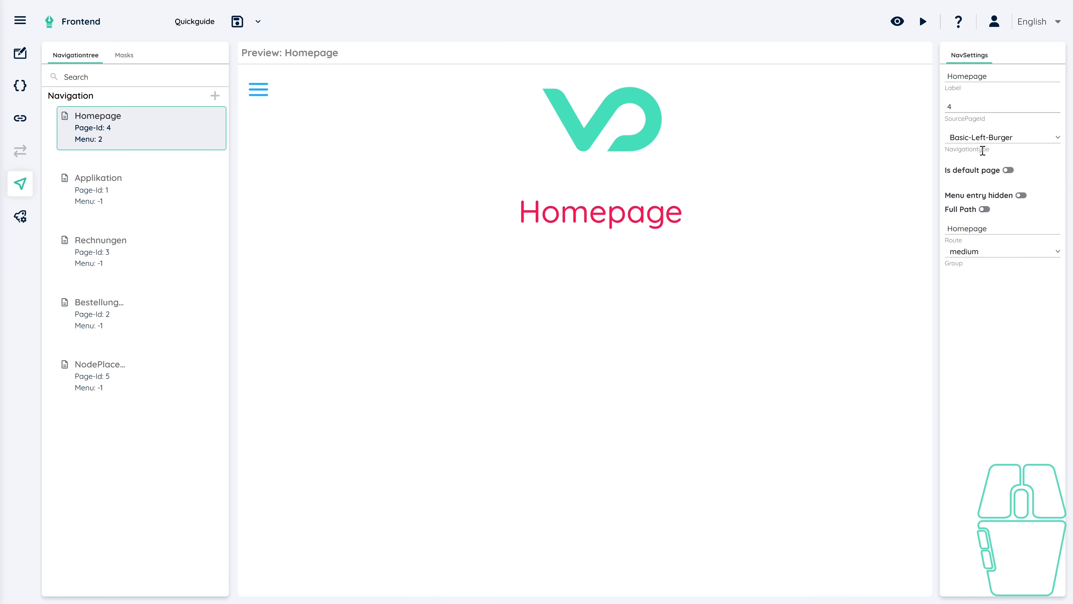
left_click(1008, 171)
left_click(984, 210)
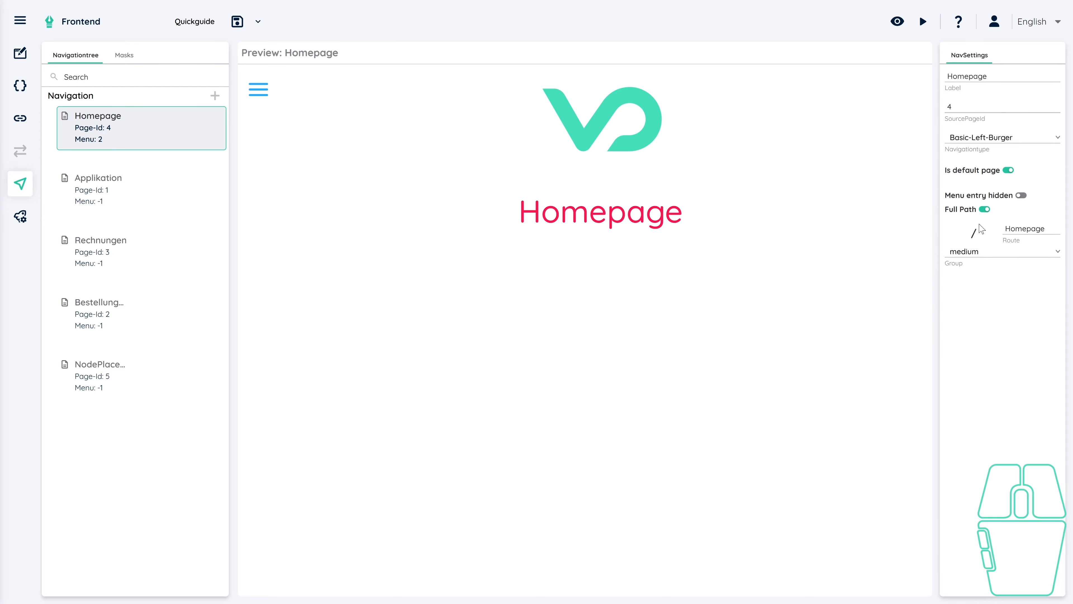
left_click(985, 209)
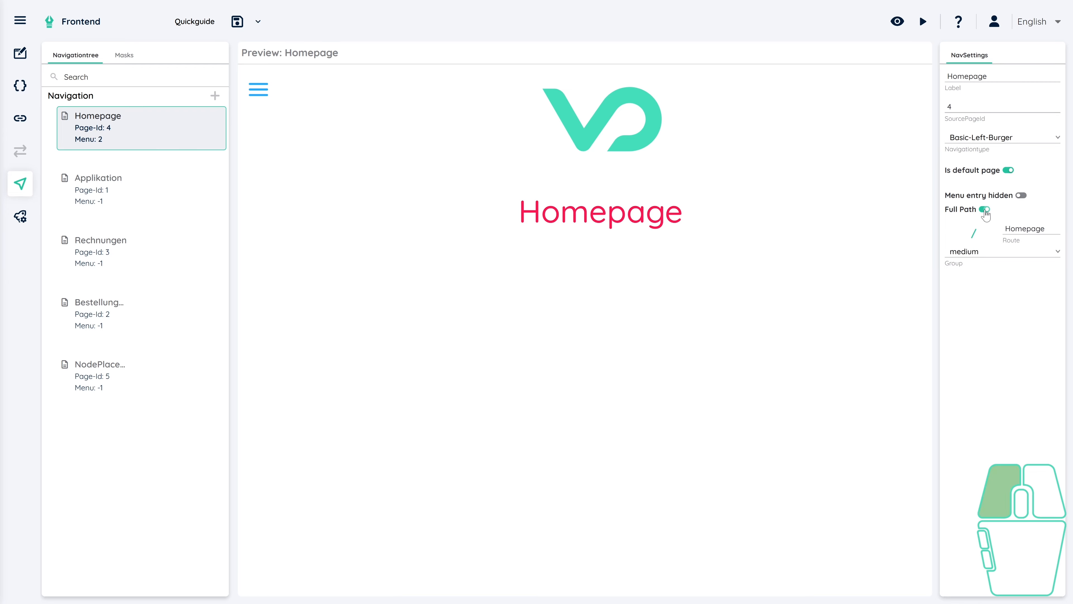
left_click(978, 253)
left_click(1032, 410)
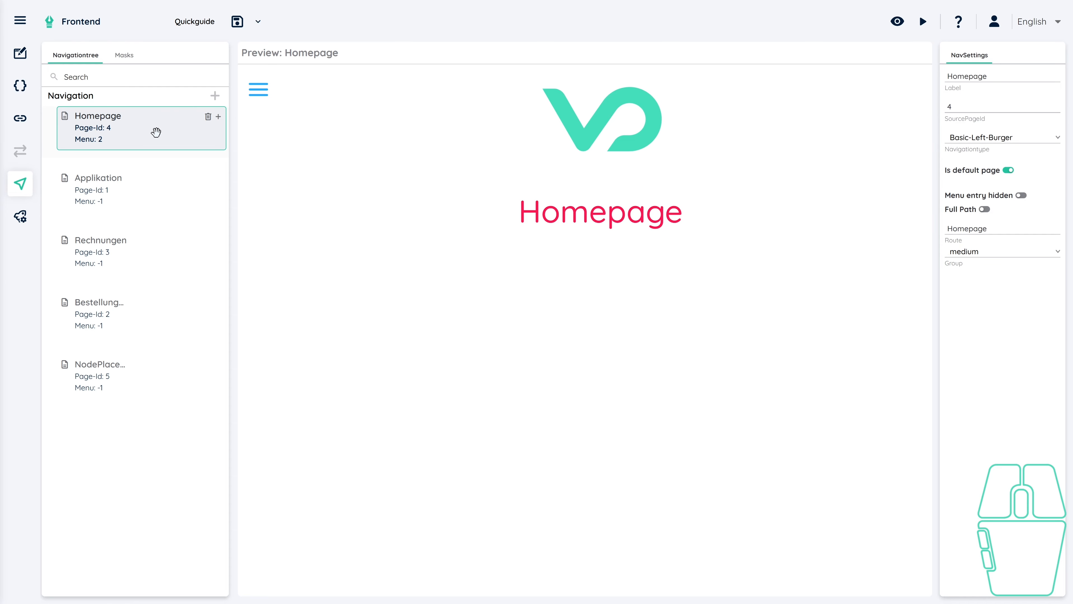
Step: Add a new top-level node to the navigation tree and label it Listen
left_click(215, 97)
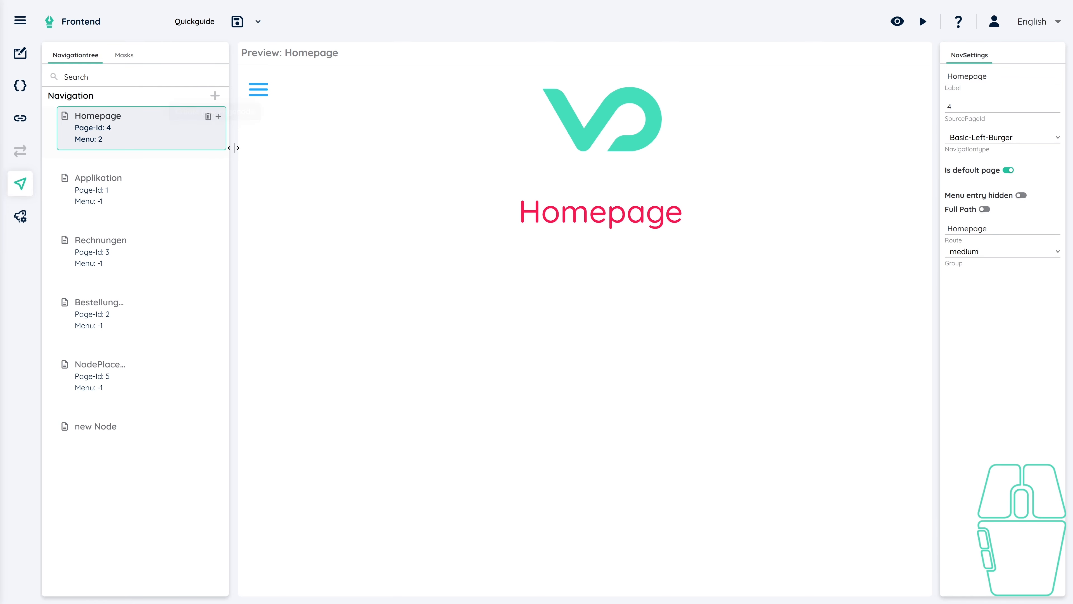
left_click(77, 432)
left_click(999, 77)
key("BackSpace")
key("BackSpace")
key("BackSpace")
key("BackSpace")
key("BackSpace")
key("BackSpace")
key("BackSpace")
key("BackSpace")
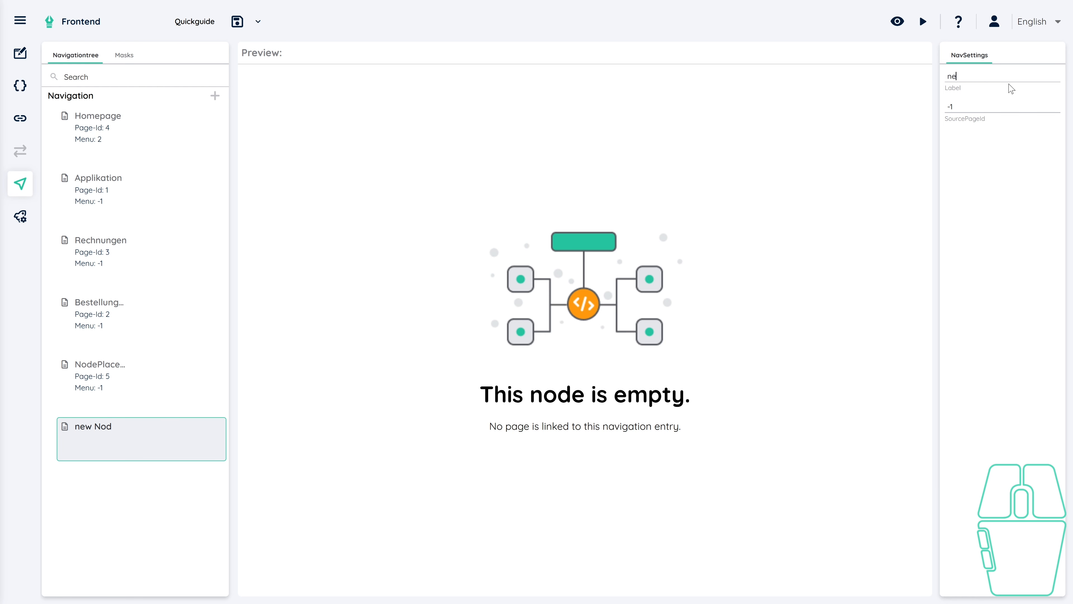
type("Listen")
Step: Move the Listen node between Applikation and Rechnungen in the navigation tree
mouse_move(108, 439)
left_click_drag(108, 439, 103, 218)
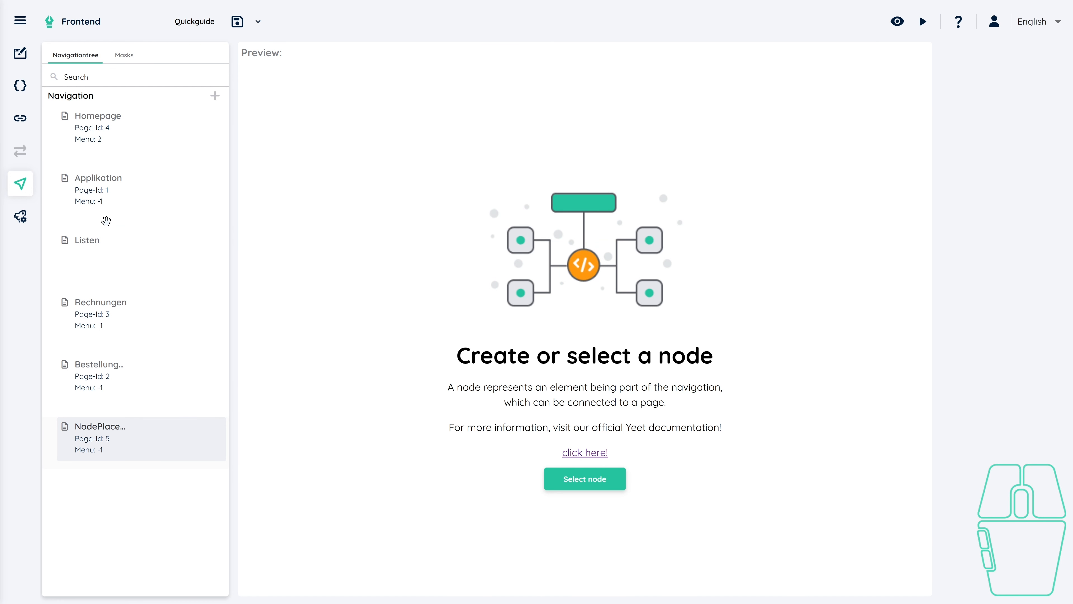
left_click(115, 244)
Step: Check the menu in the Homepage preview and hide the menu entry of the NodePlaceholder node
left_click(114, 126)
left_click(260, 95)
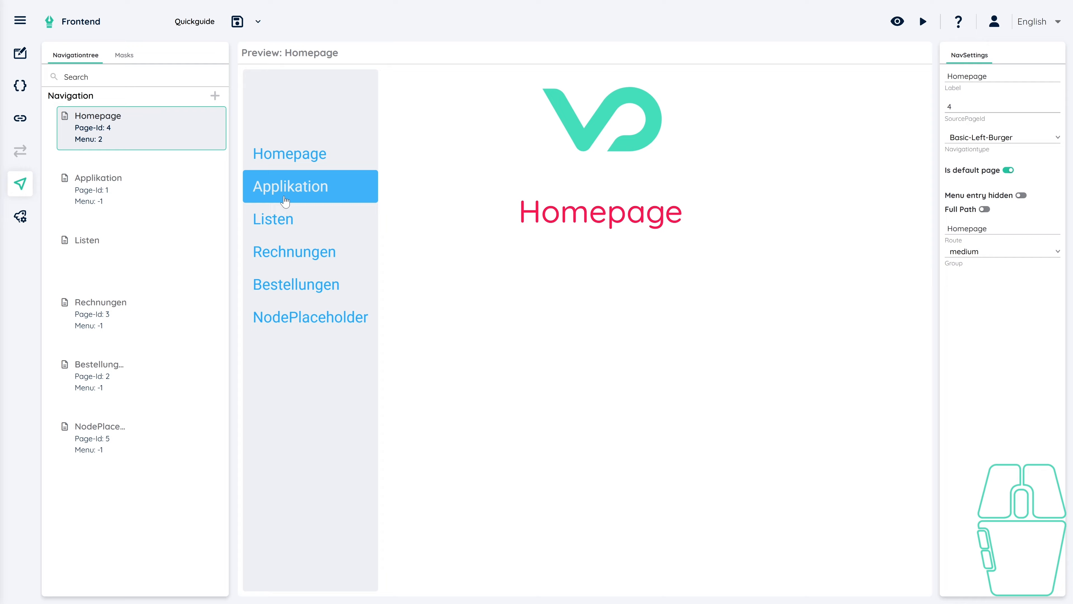
left_click(86, 441)
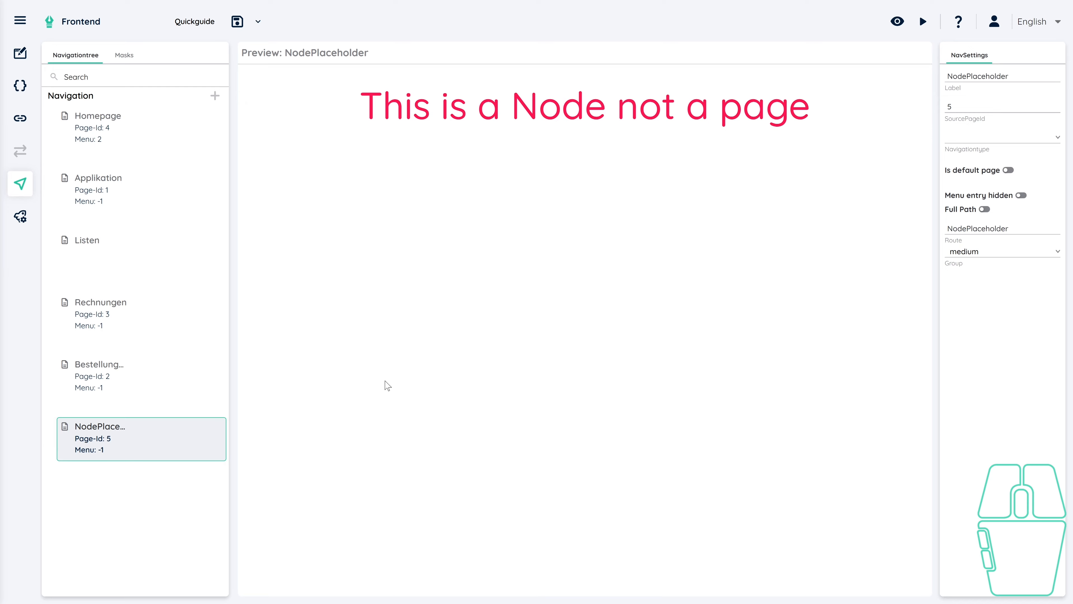
left_click(1021, 195)
Step: Link the Listen node to the placeholder page by setting its source page ID to 5
left_click(135, 253)
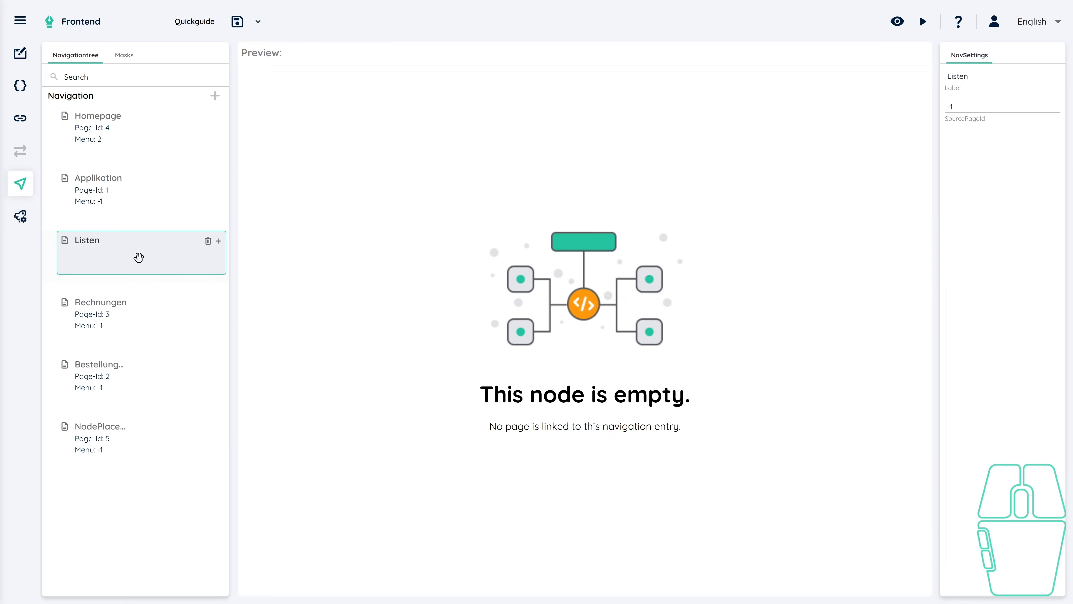
left_click(967, 107)
key("BackSpace")
key("BackSpace")
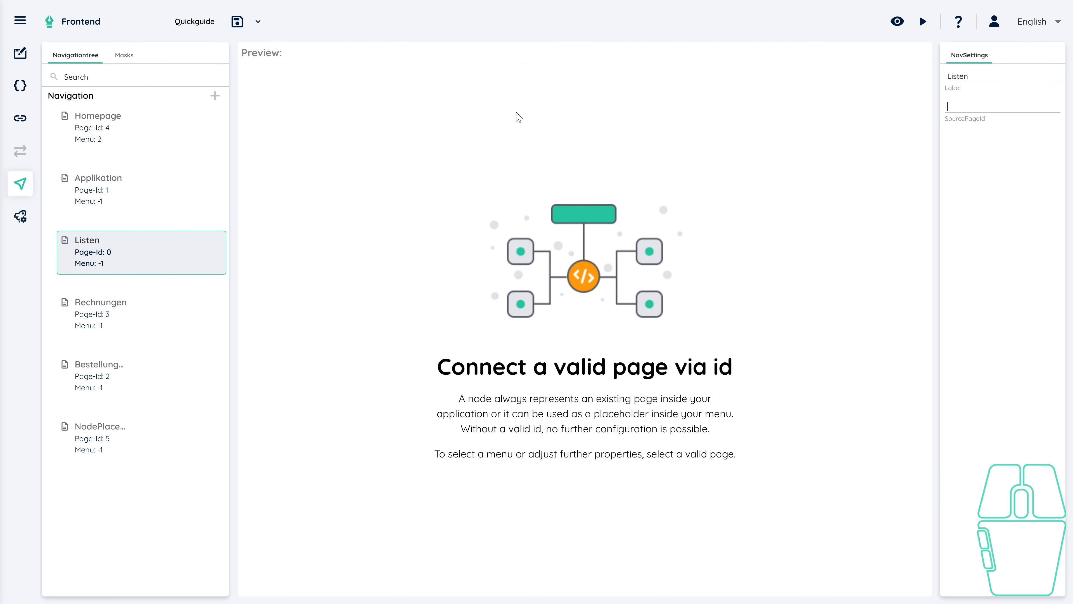
left_click(109, 440)
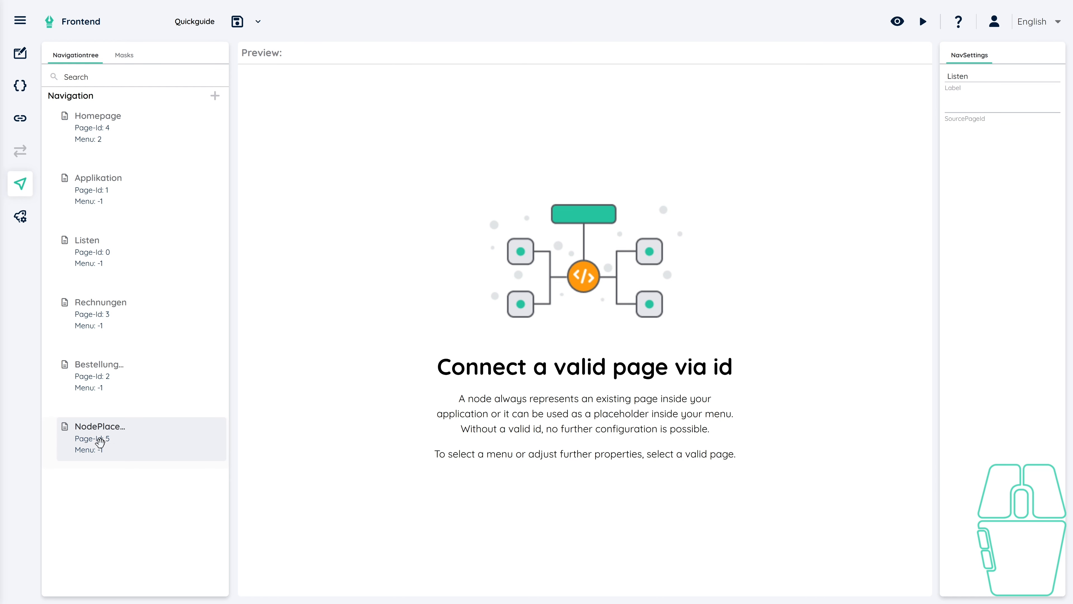
left_click(945, 110)
type("5")
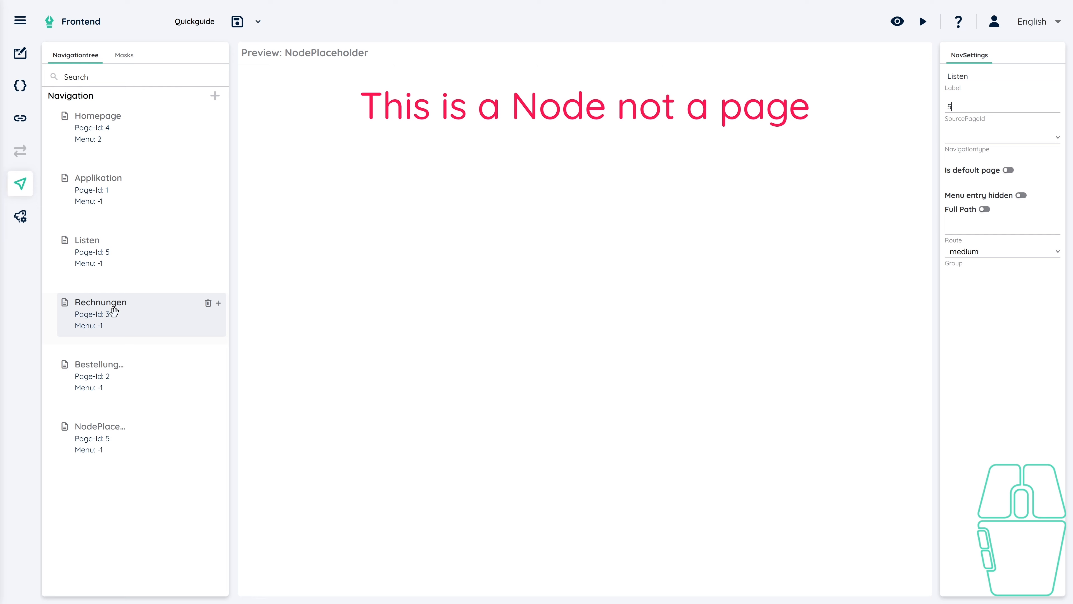
Step: Nest Rechnungen and Bestellungen under the Listen node, and Applikation under the Homepage node
left_click_drag(113, 311, 119, 261)
left_click_drag(97, 382, 67, 247)
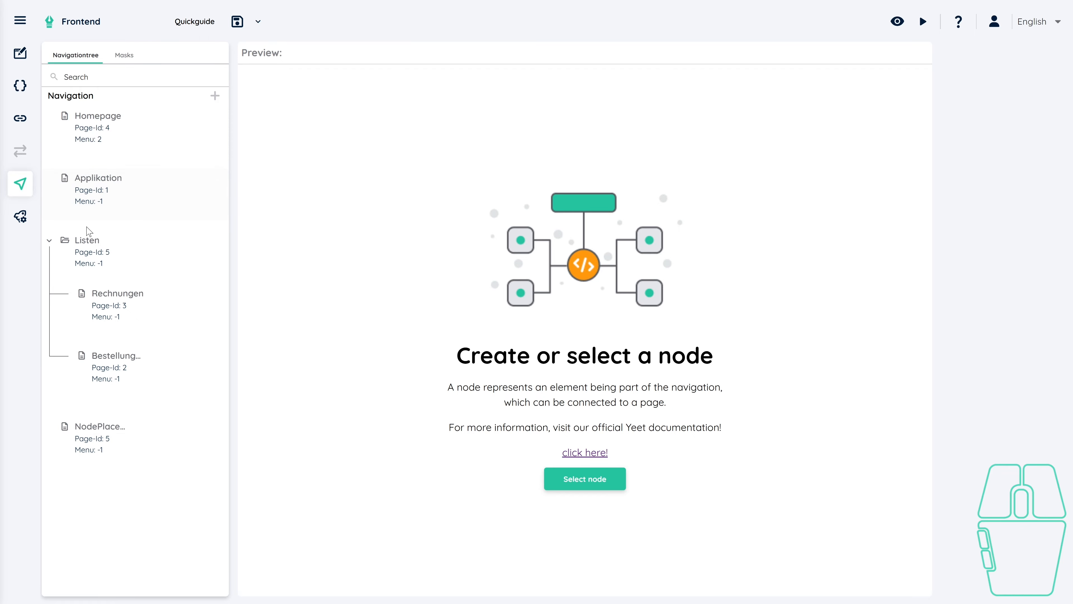
left_click_drag(102, 201, 116, 145)
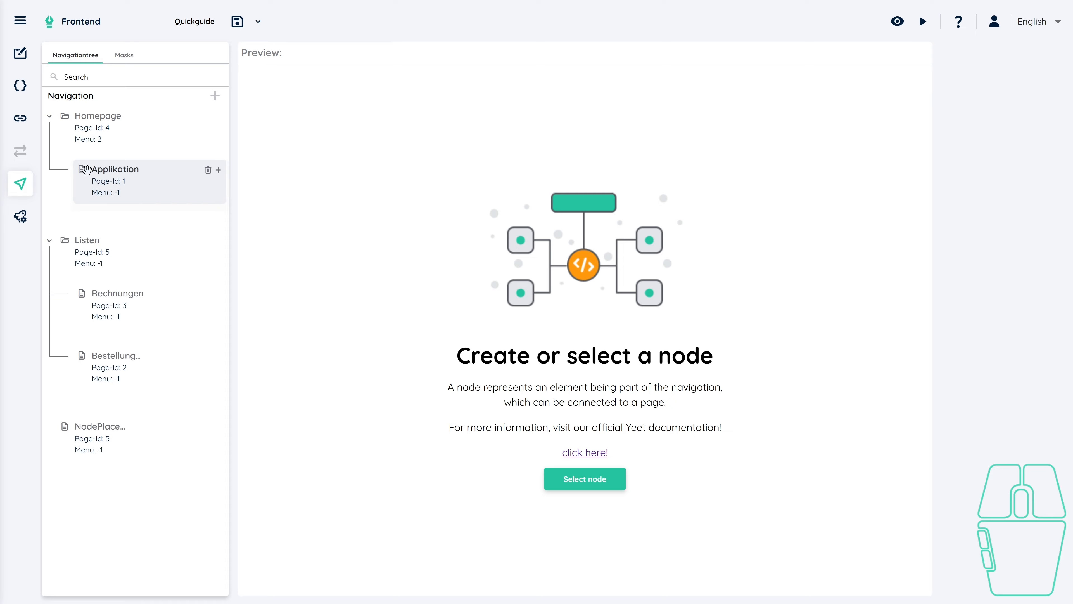
Step: Create a new navigation mask and label it test2
left_click(125, 55)
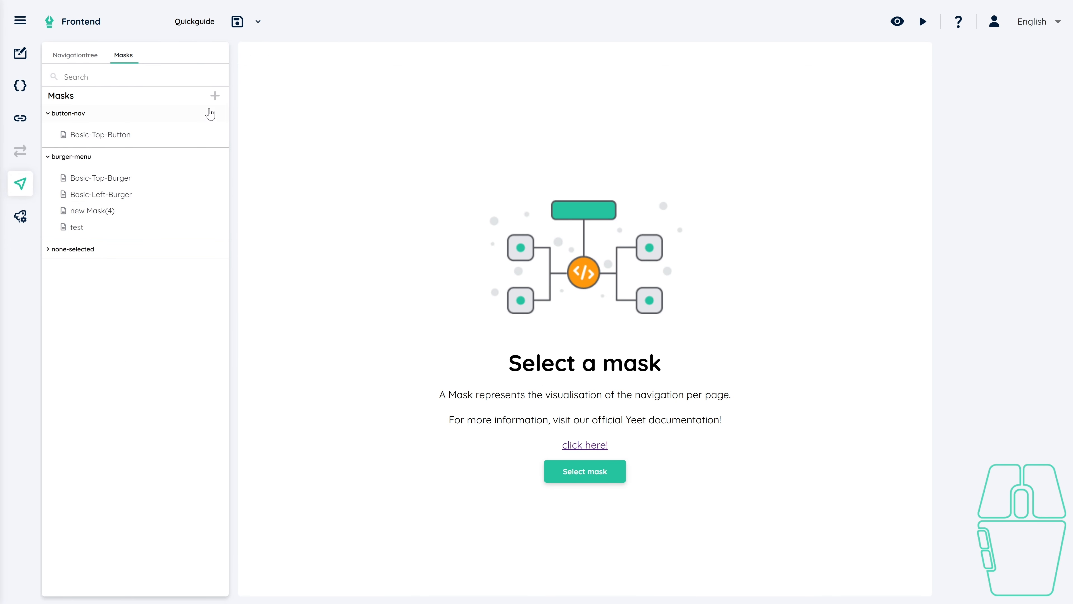
left_click(215, 96)
left_click(84, 245)
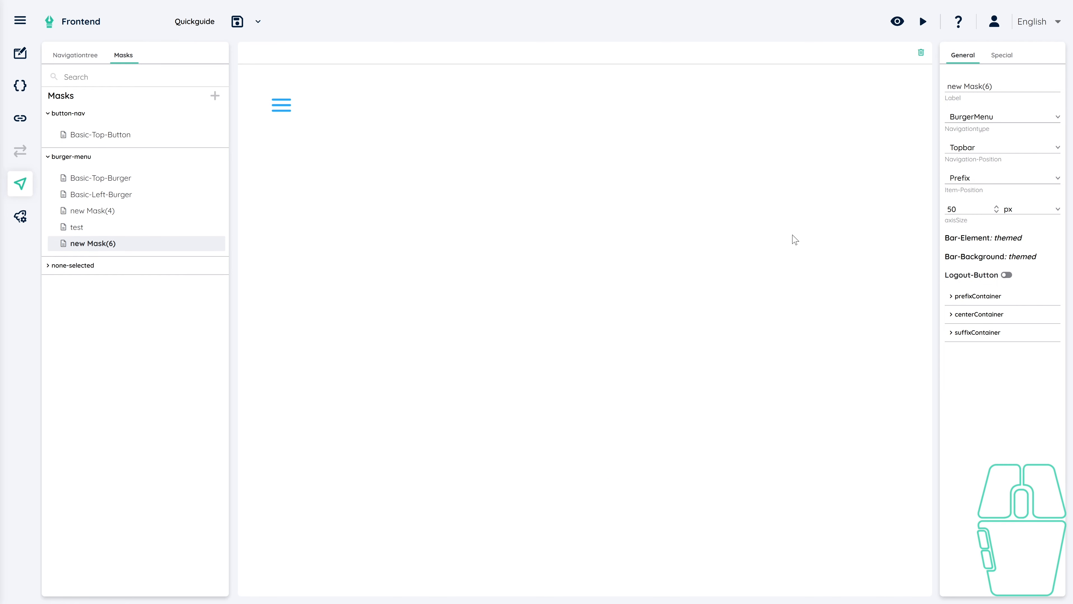
left_click(1005, 85)
key("BackSpace")
key("BackSpace")
key("BackSpace")
key("BackSpace")
key("BackSpace")
key("BackSpace")
key("BackSpace")
key("BackSpace")
key("BackSpace")
key("BackSpace")
key("BackSpace")
type("test2")
Step: Review the available navigation type, navigation position and item position options of the test2 mask
left_click(984, 121)
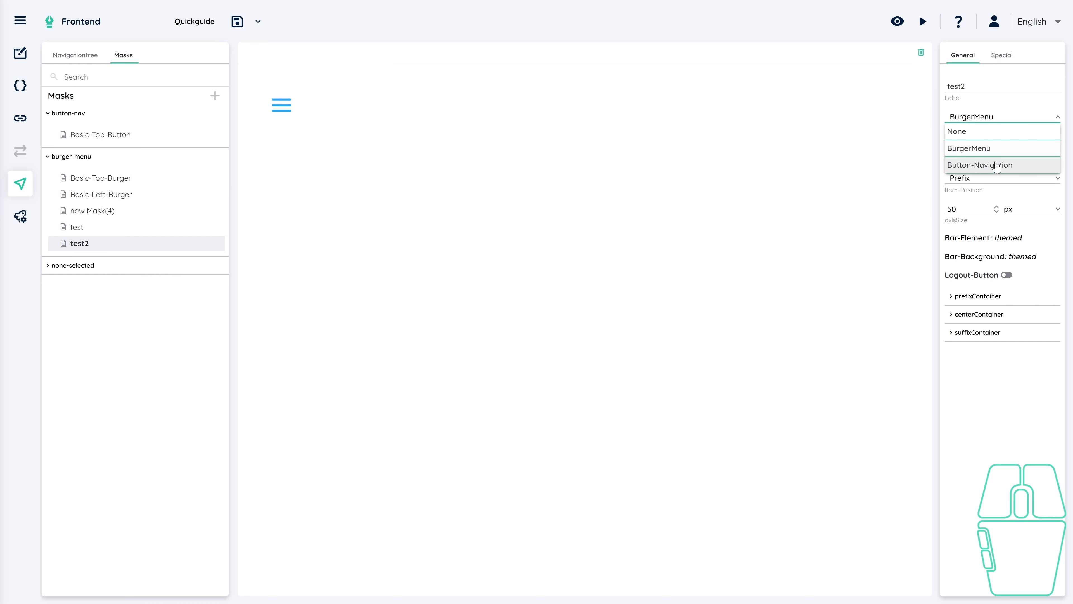
left_click(989, 120)
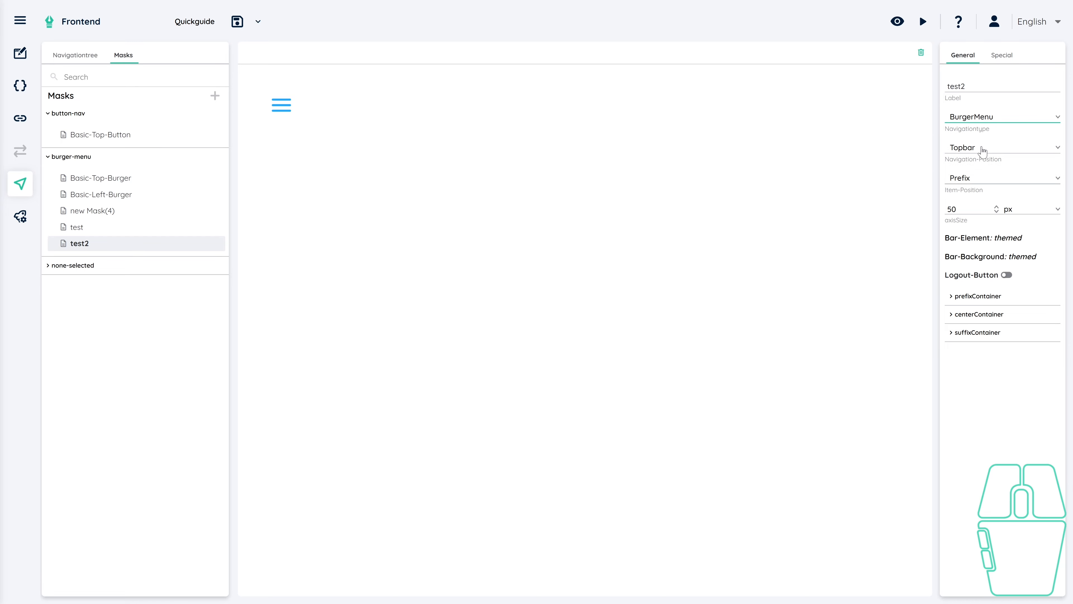
left_click(982, 151)
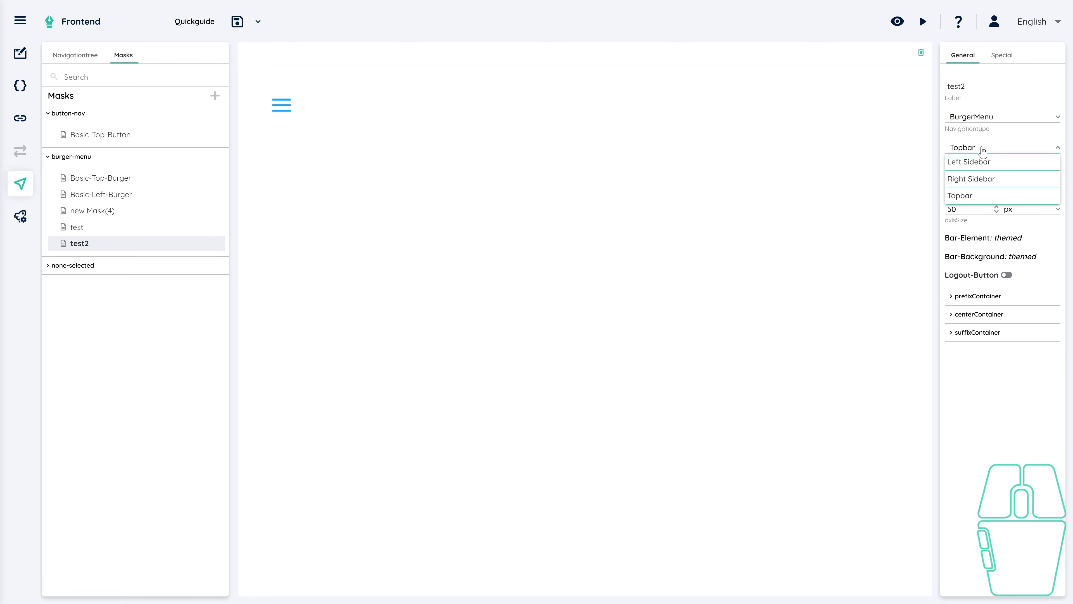
left_click(982, 151)
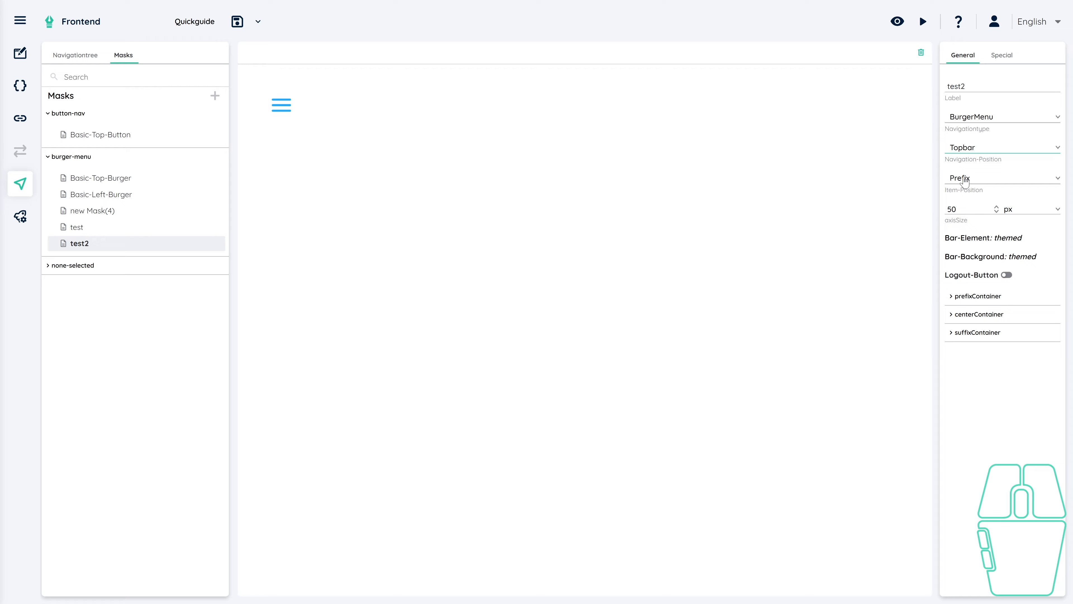
left_click(980, 179)
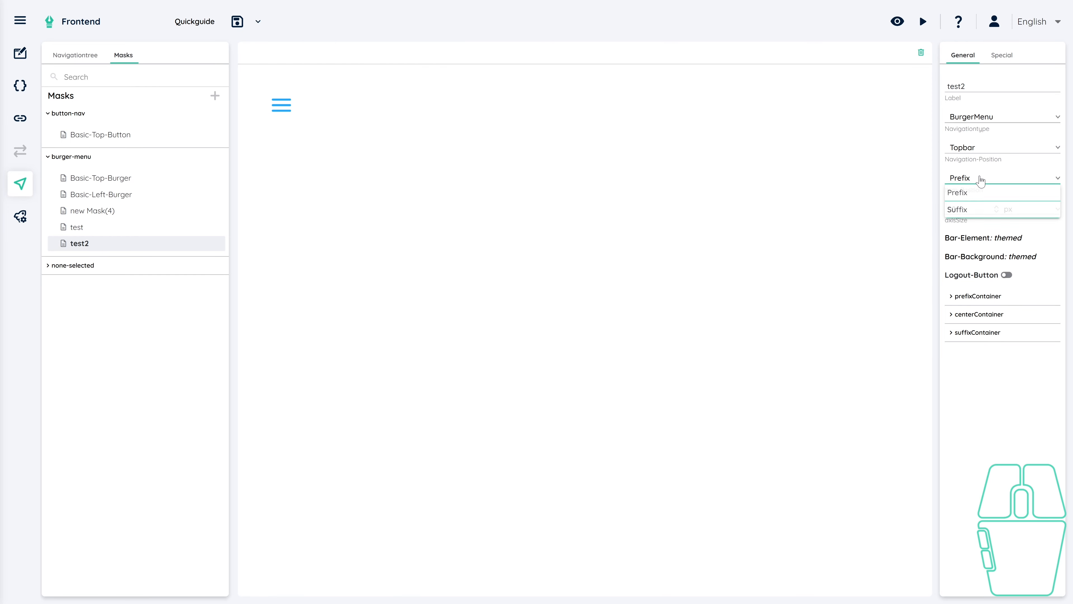
left_click(980, 181)
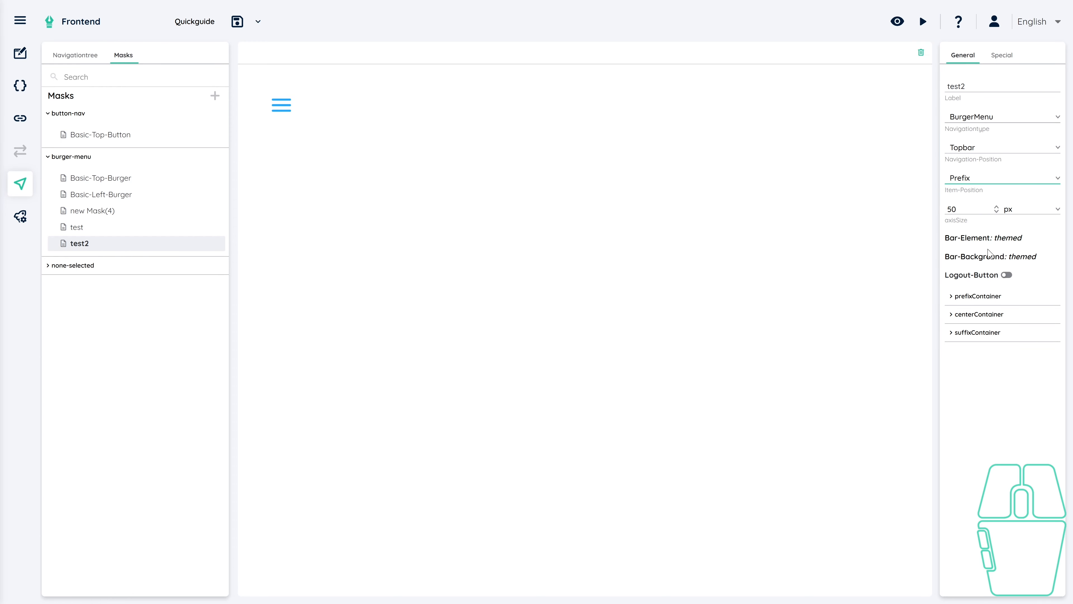
Step: Enable the logout button for the test2 mask, check it in the burger menu, and expand the prefix container settings
left_click(1007, 275)
left_click(275, 121)
left_click(596, 238)
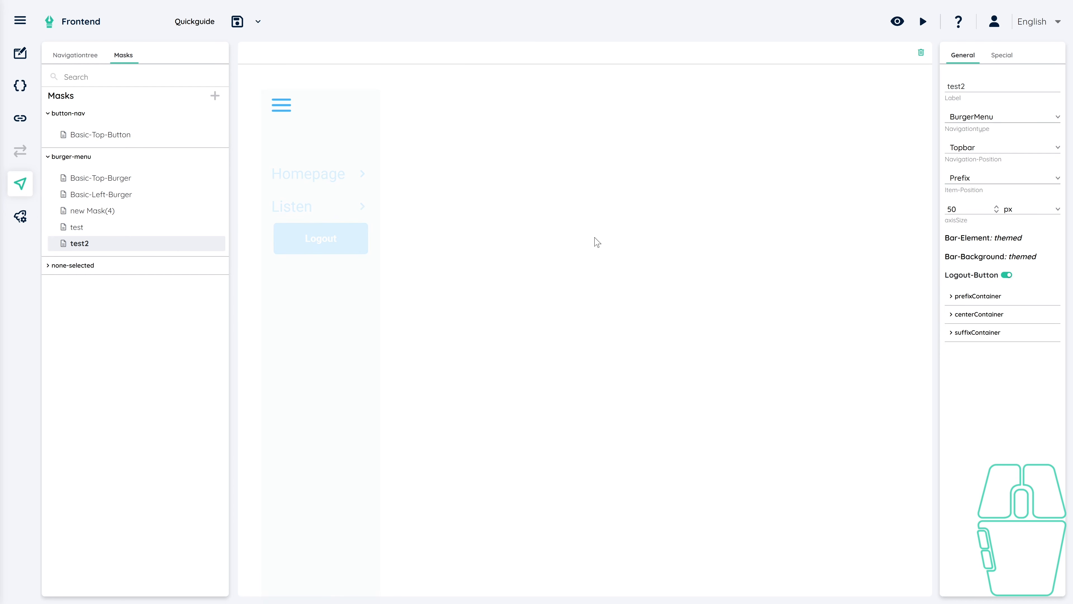
left_click(953, 297)
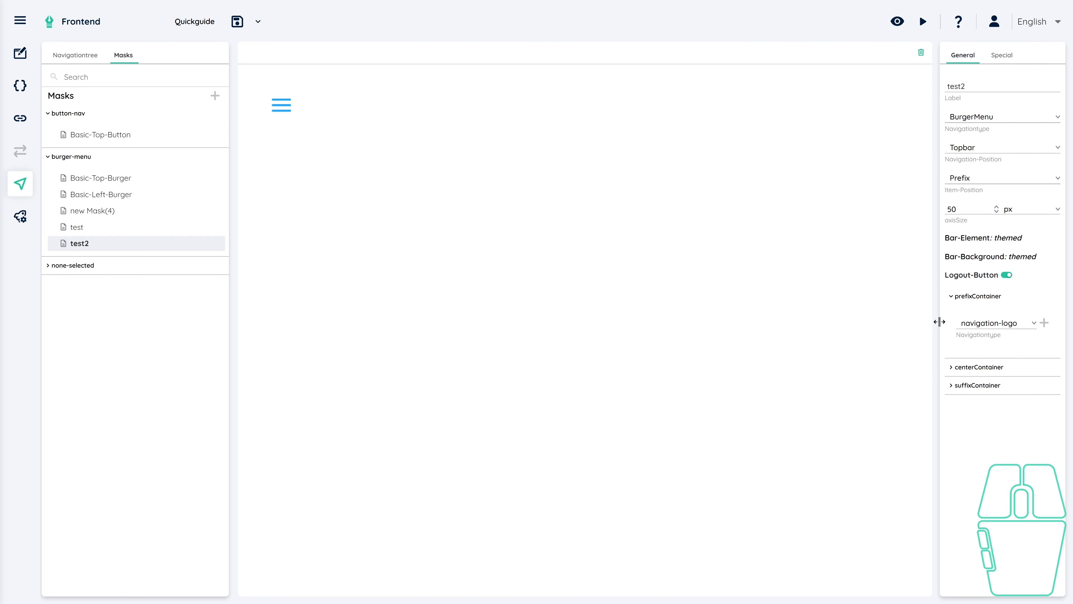
Step: Set the headline of the test2 burger menu to Menü and check it in the preview
left_click(998, 123)
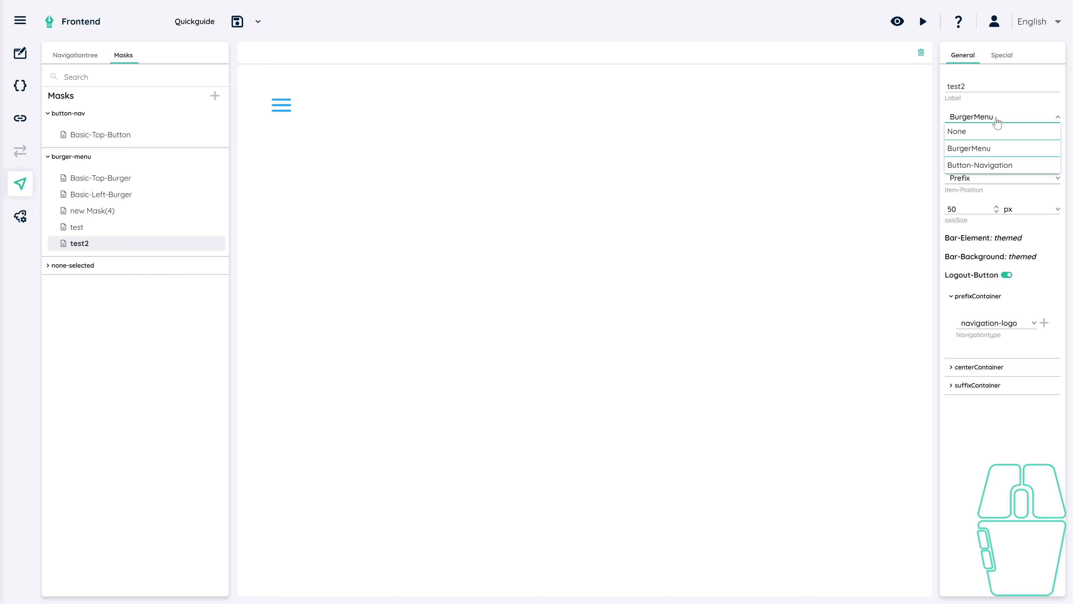
left_click(1001, 60)
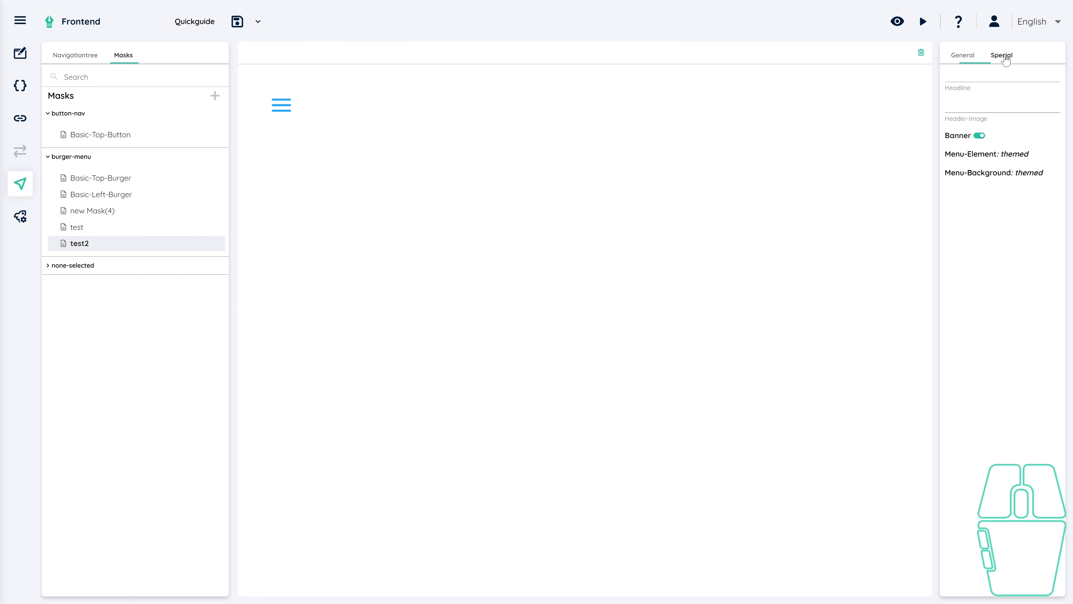
left_click(962, 77)
left_click(278, 109)
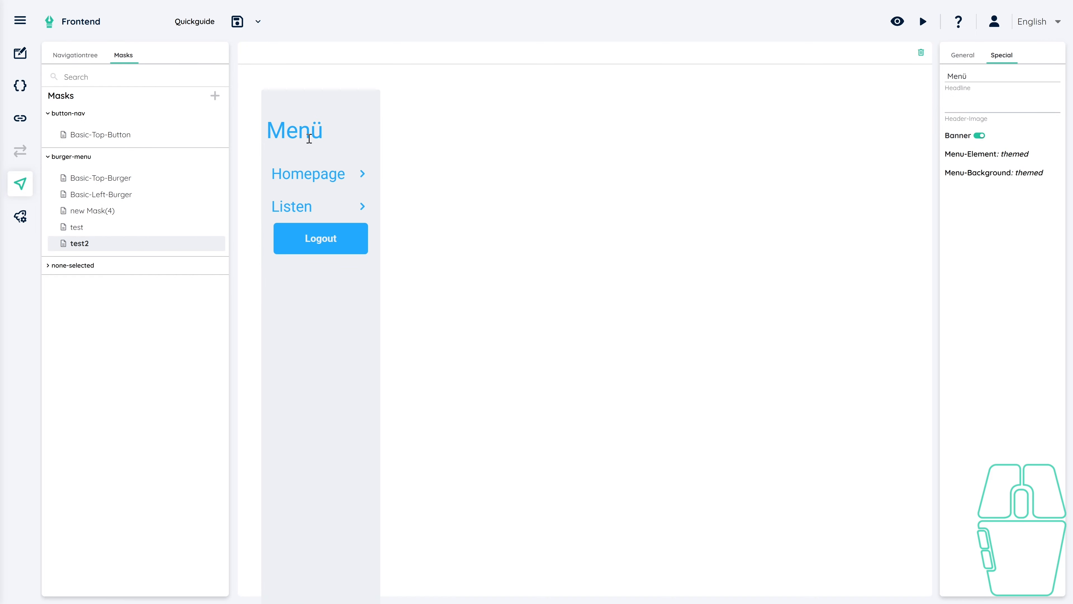
Step: Change the navigation type of the test2 mask to Button-Navigation and review its special settings
left_click(965, 57)
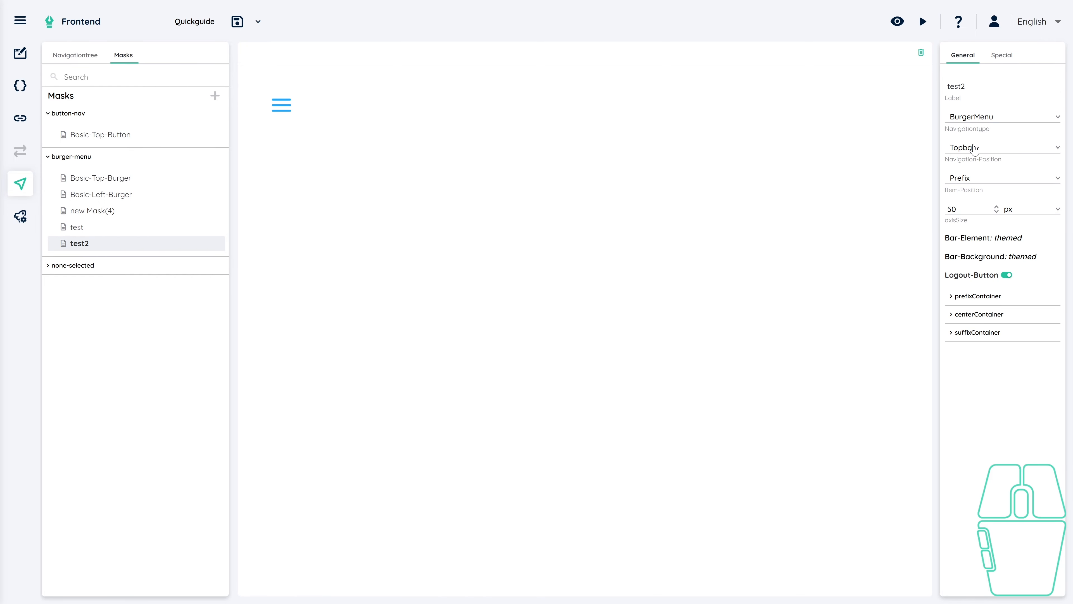
left_click(978, 118)
left_click(979, 164)
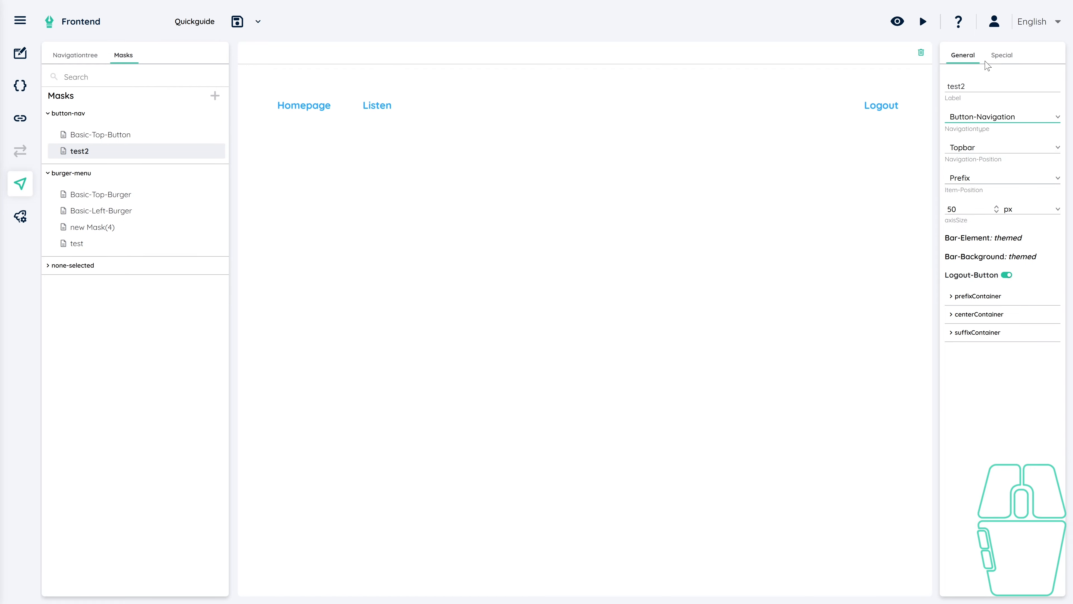
left_click(1001, 57)
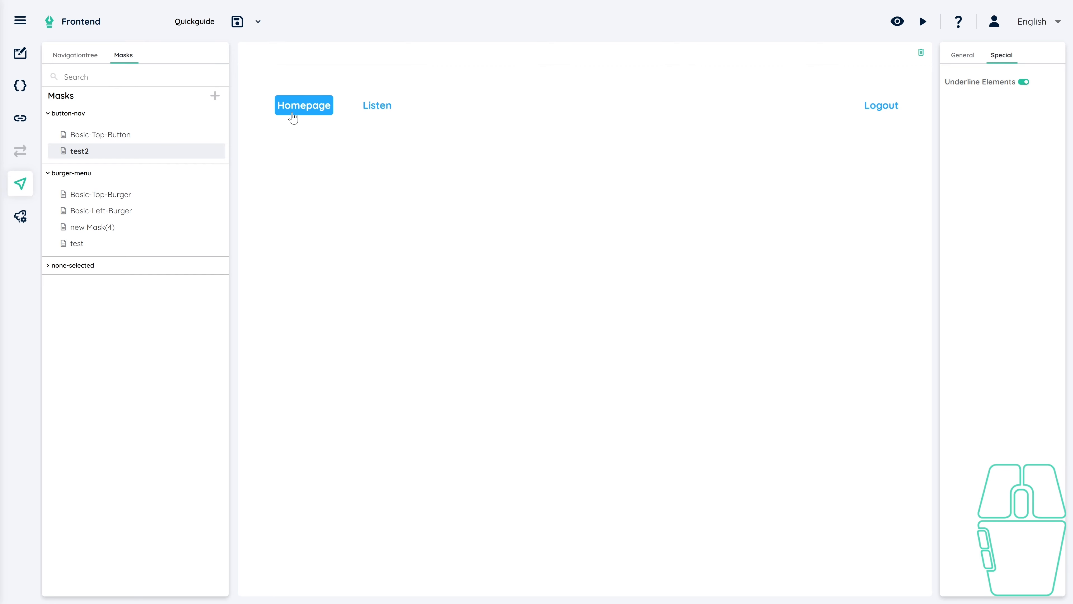
left_click(972, 56)
left_click(994, 120)
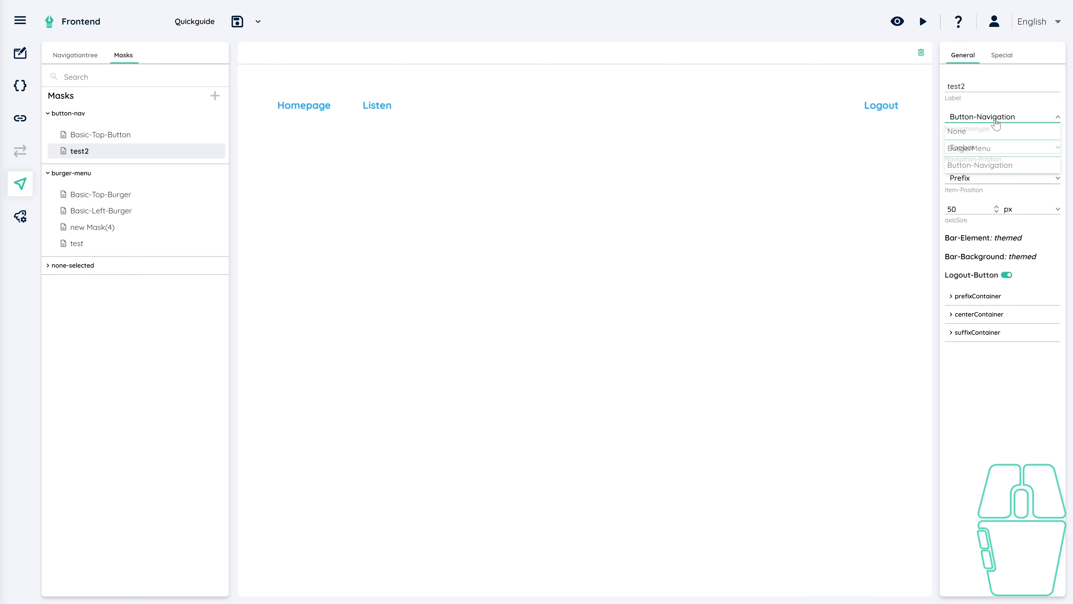
left_click(982, 158)
Step: Assign the test2 mask as the navigation type of the Homepage node in the navigation tree
left_click(79, 58)
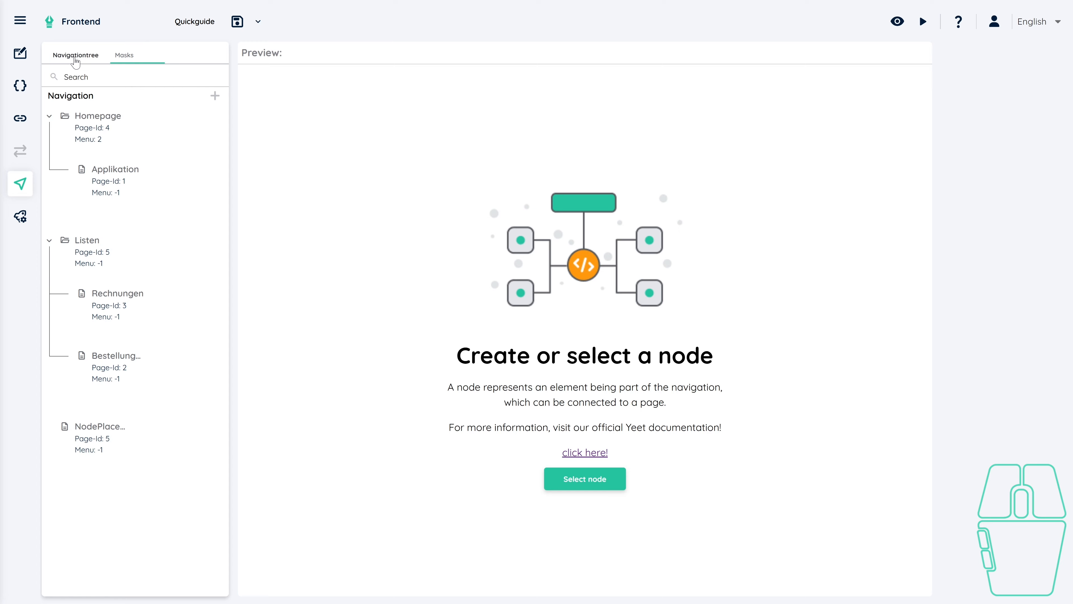
left_click(93, 111)
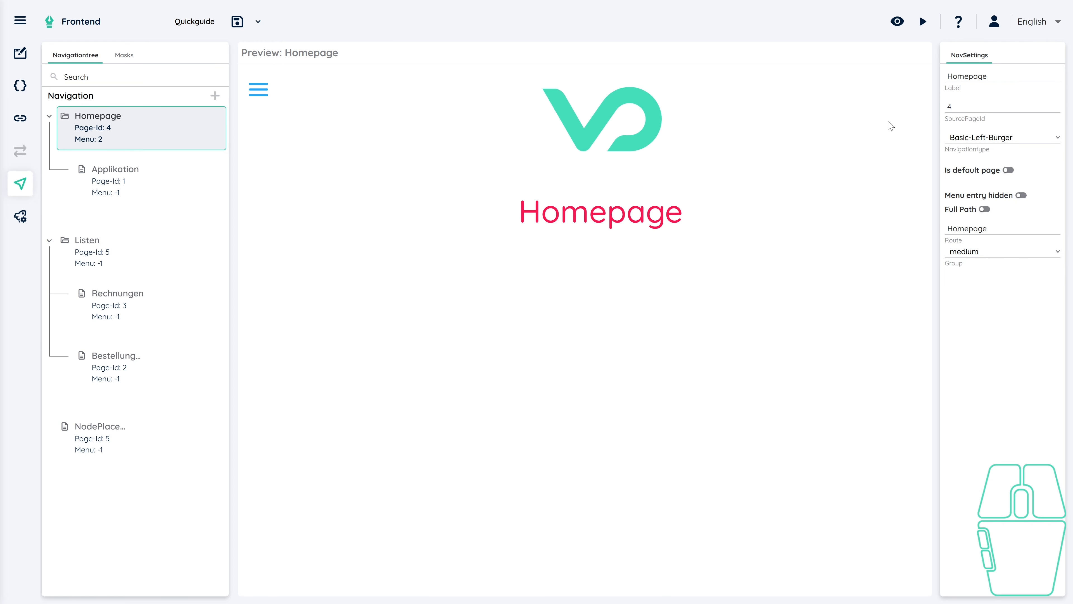
left_click(991, 140)
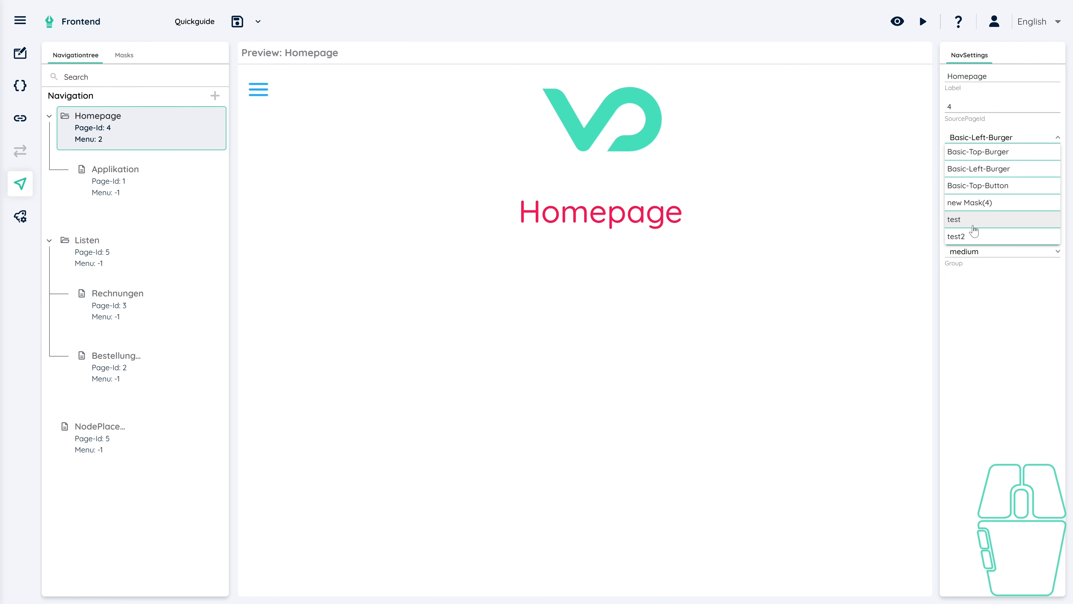
left_click(974, 238)
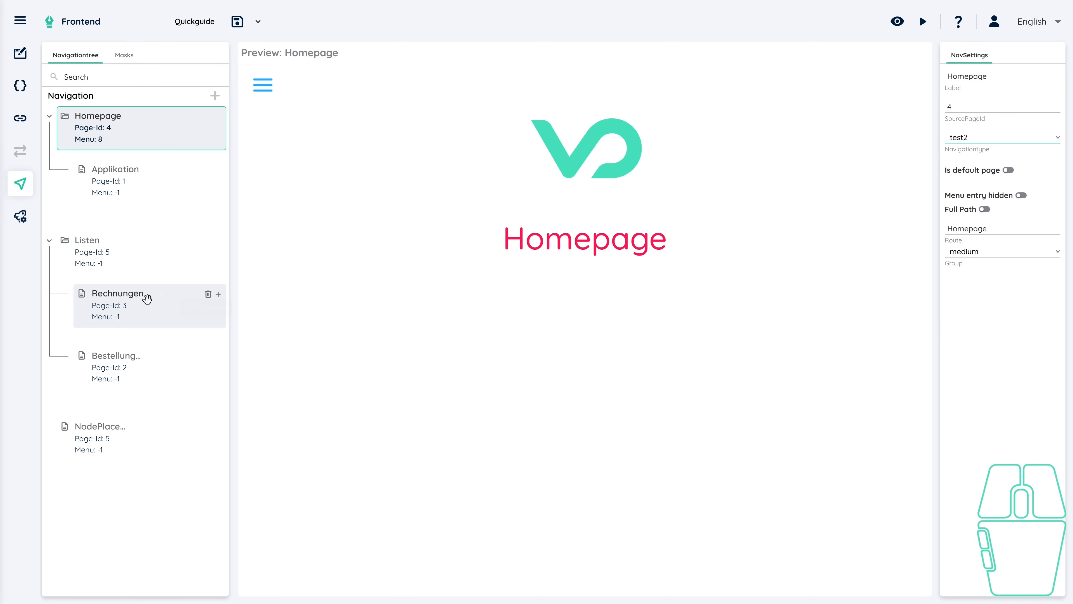
Step: Assign the test2 mask to the Rechnungen node and save the project
left_click(117, 293)
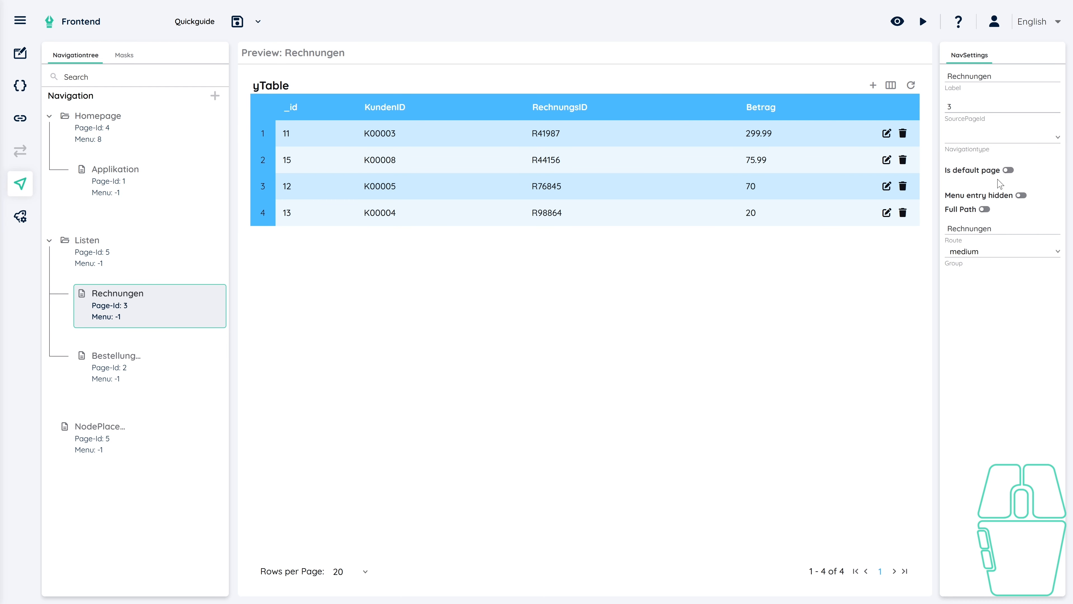
left_click(1013, 139)
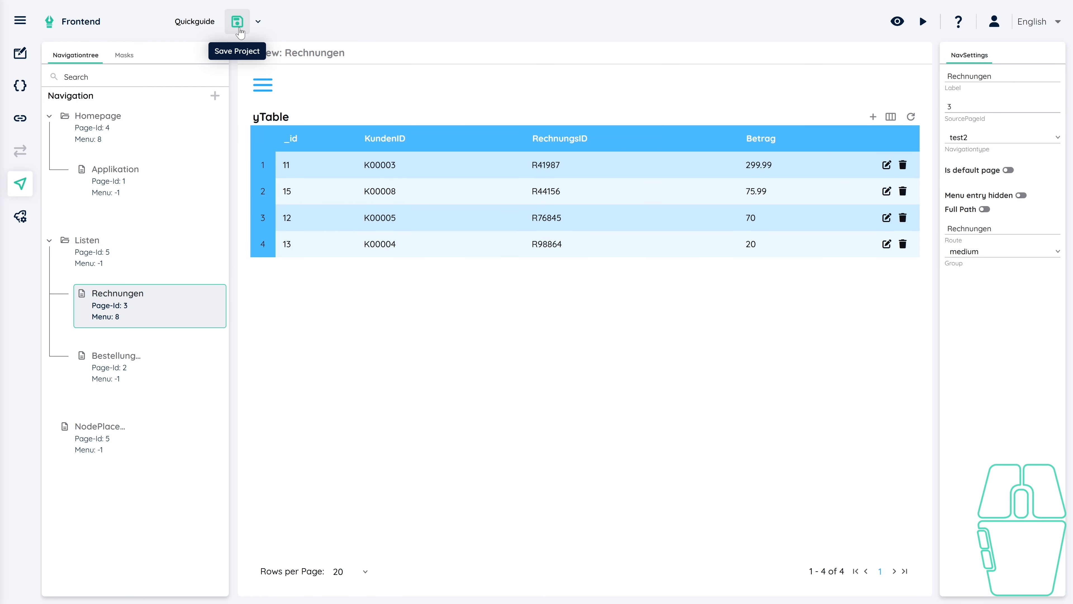
left_click(238, 22)
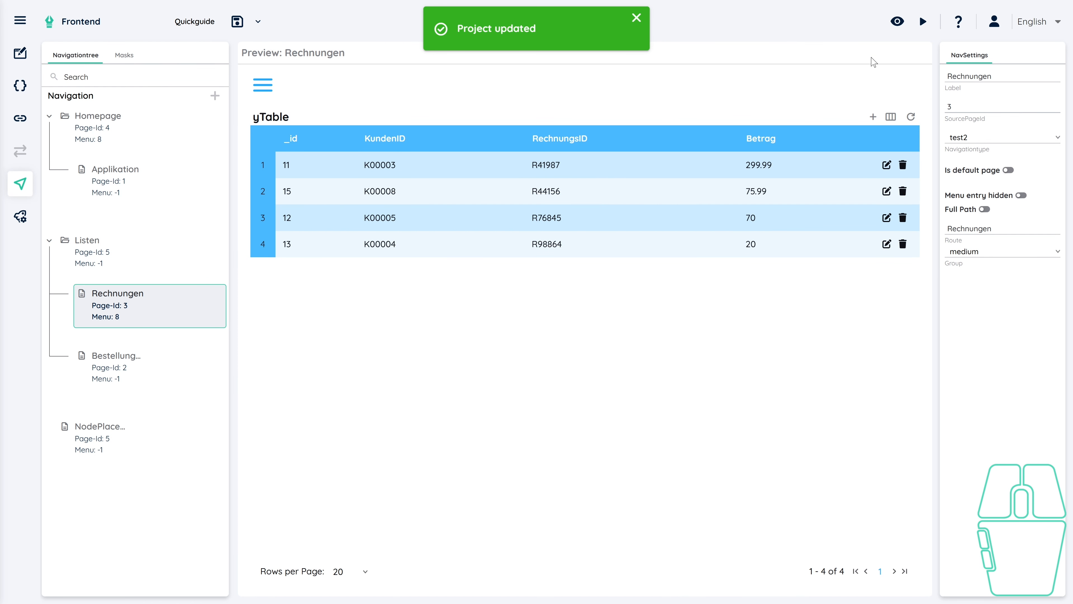
Step: Preview the app and go from the Rechnungen page to the Homepage through the burger menu
left_click(897, 22)
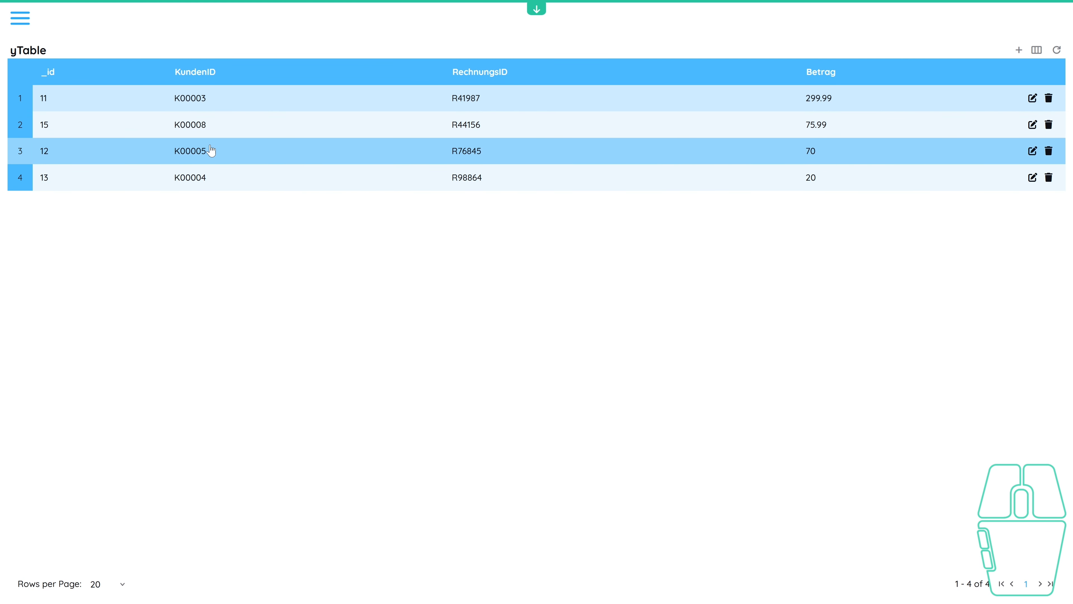
left_click(20, 18)
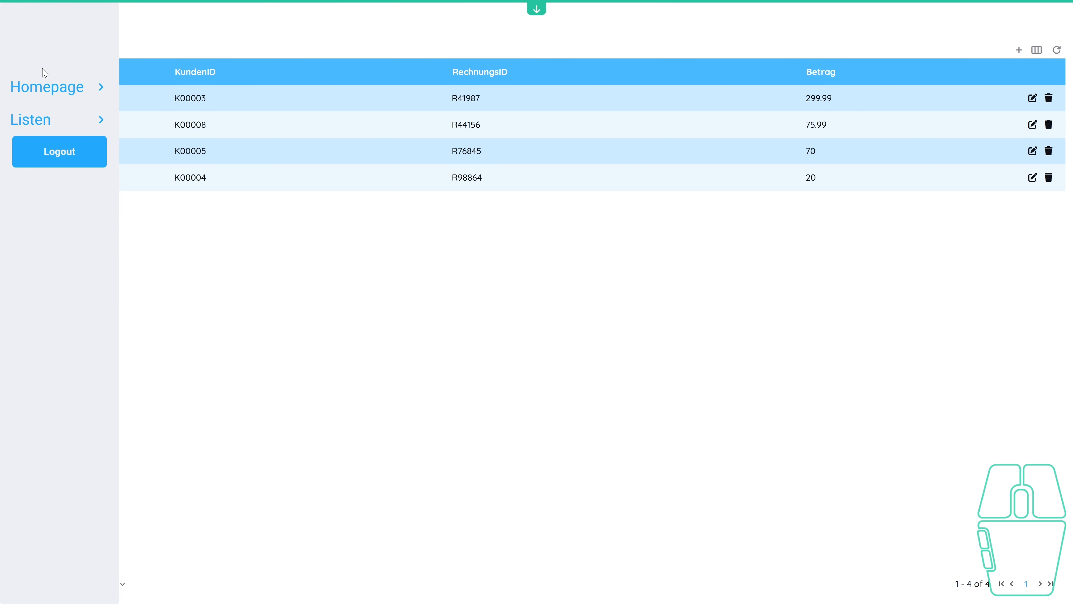
left_click(47, 87)
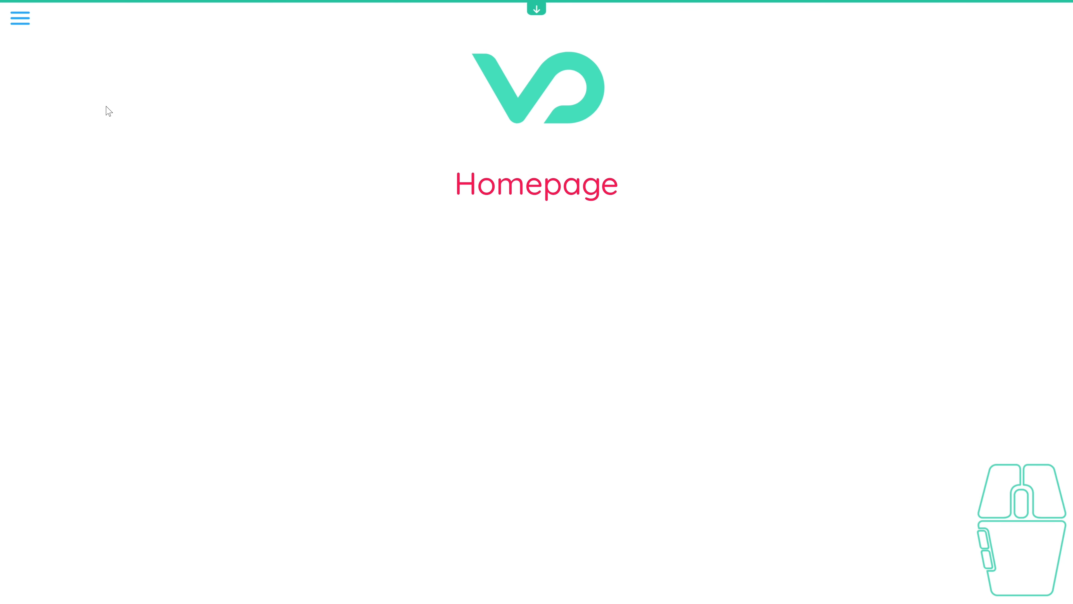
Step: Check the Homepage and Listen submenus in the previewed burger menu and open the Listen entry
left_click(25, 23)
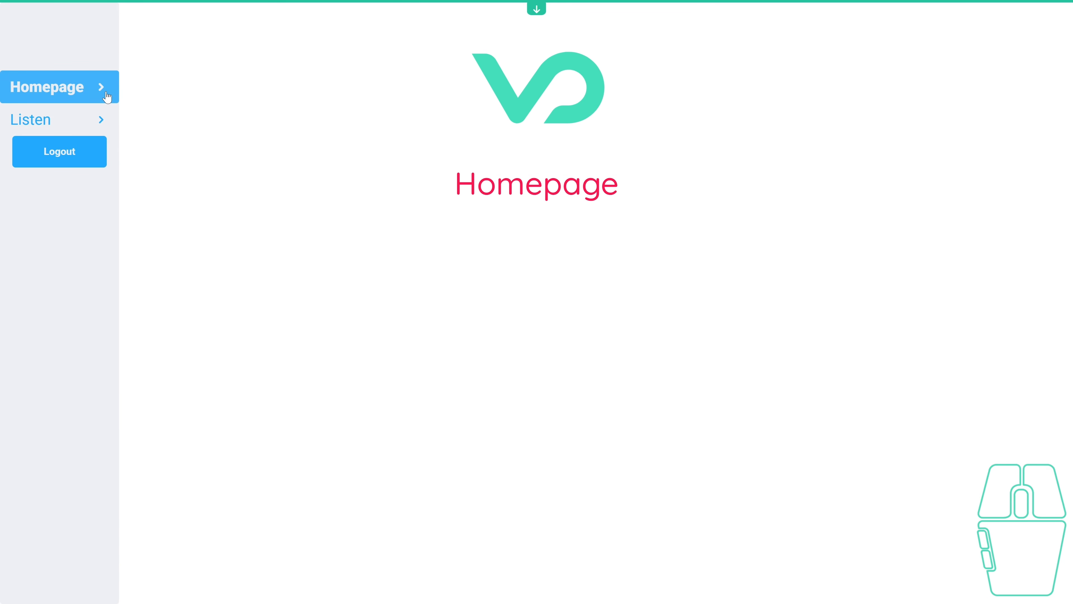
mouse_move(108, 97)
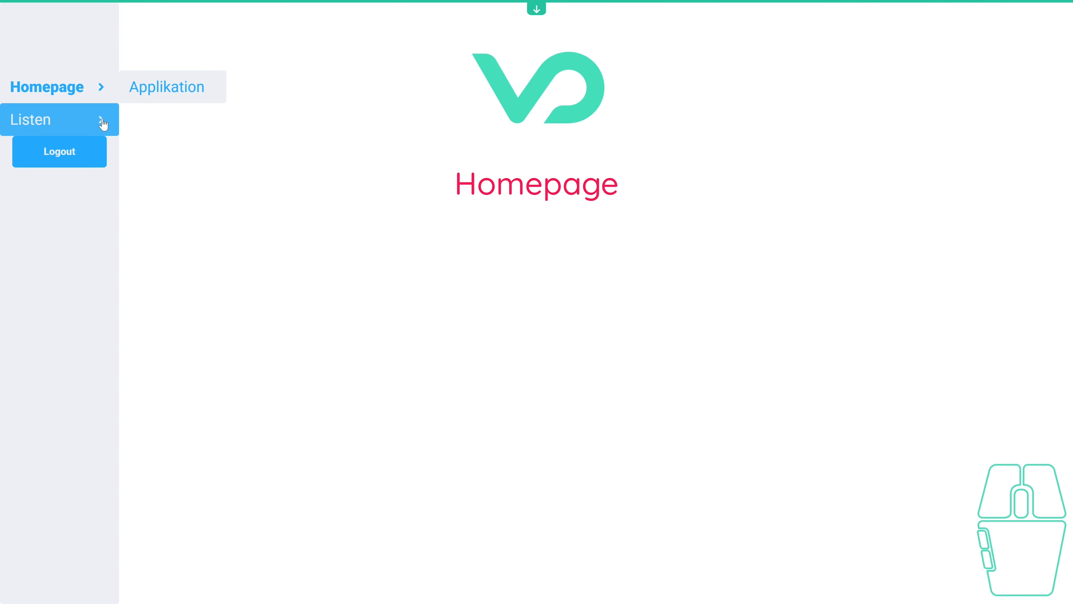
mouse_move(104, 123)
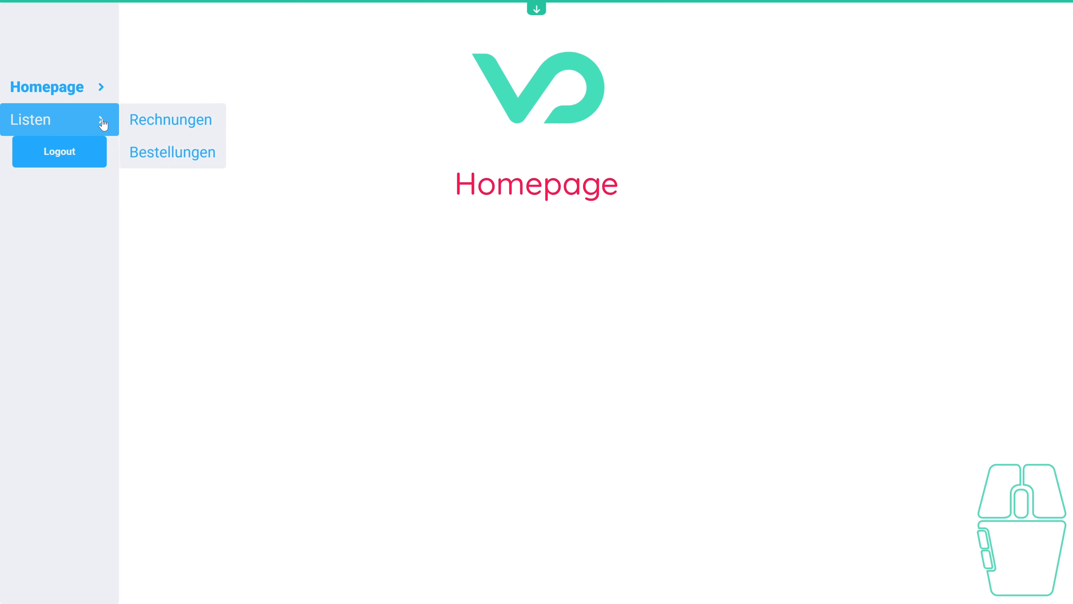
left_click(63, 119)
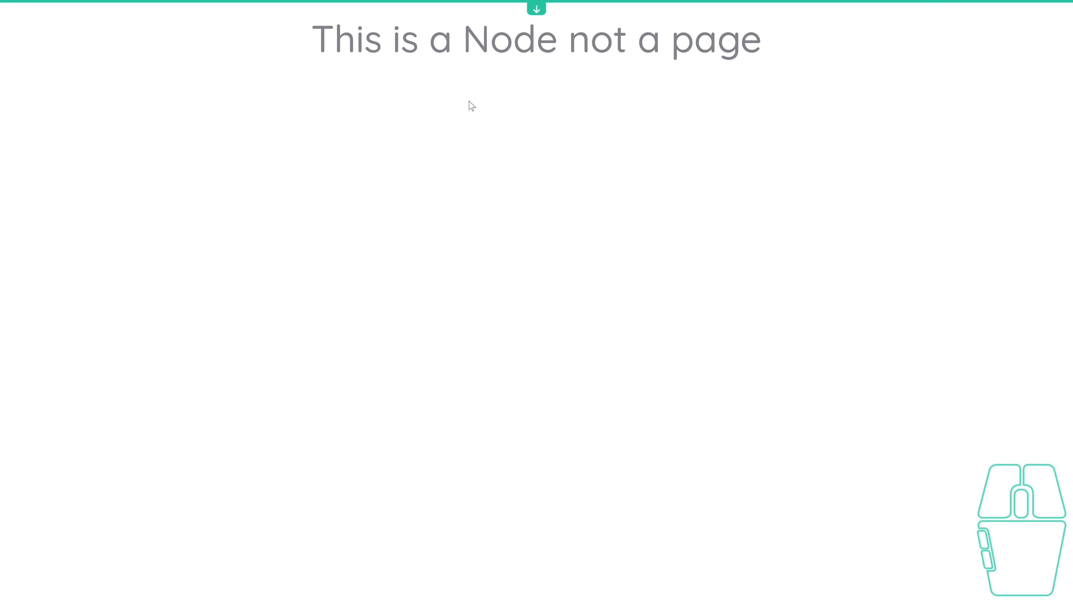